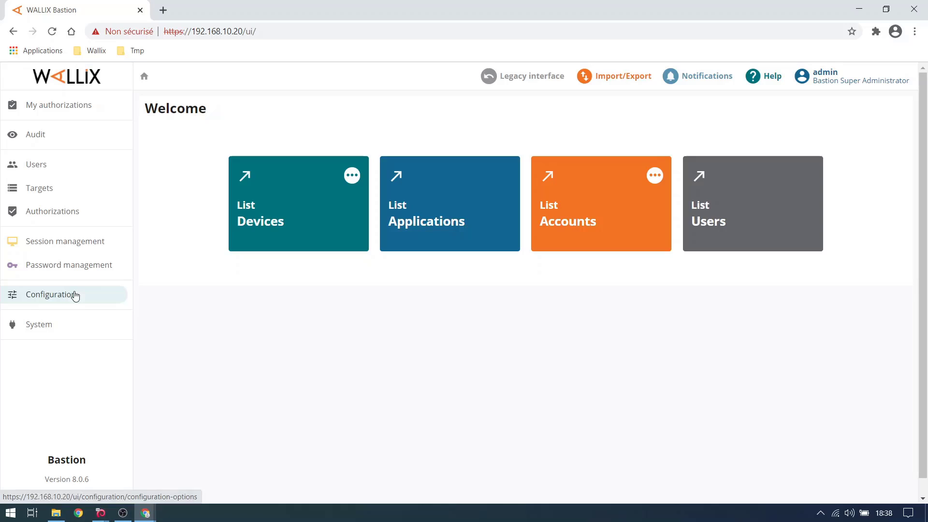
# - Confirm in Configuration > License that the license includes Password Manager
pyautogui.click(75, 294)
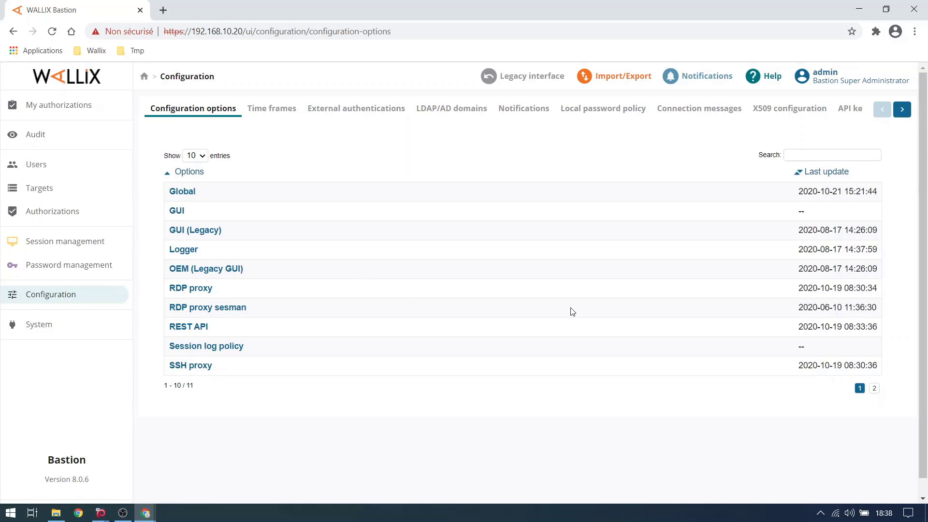
pyautogui.click(902, 109)
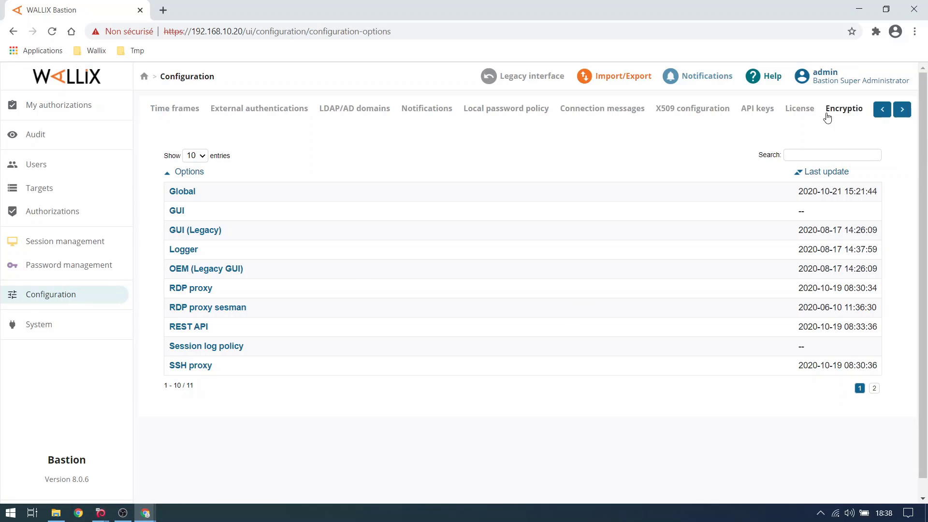
pyautogui.click(799, 108)
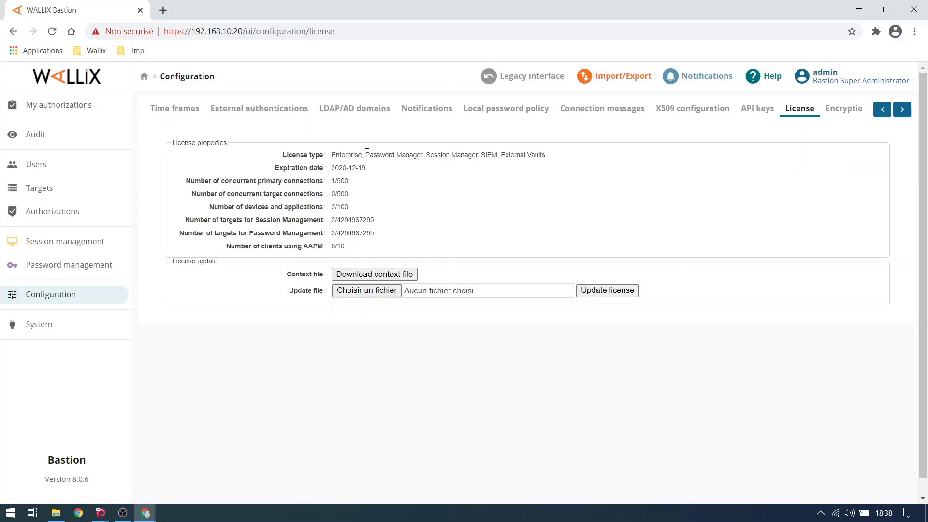
pyautogui.moveTo(365, 154); pyautogui.dragTo(427, 156)
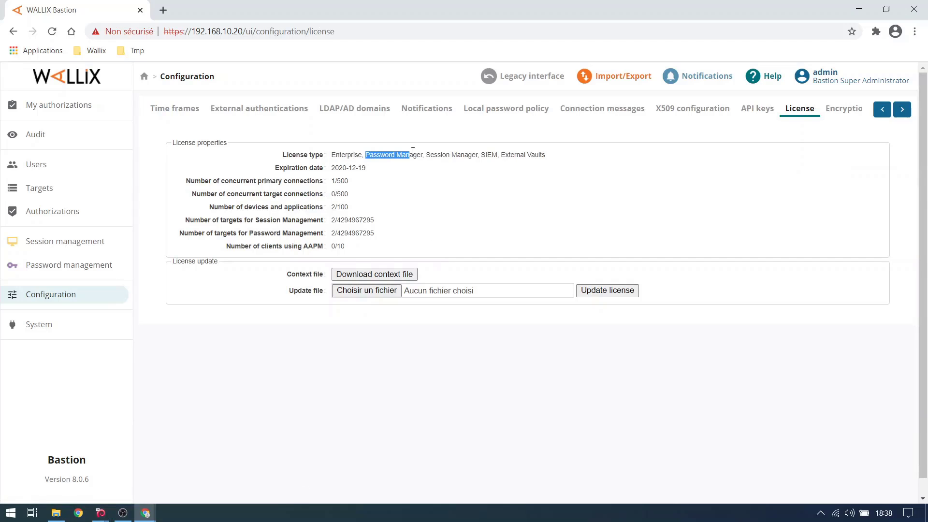
# - Review the Global-Windows-password-policy under Password management
pyautogui.click(69, 265)
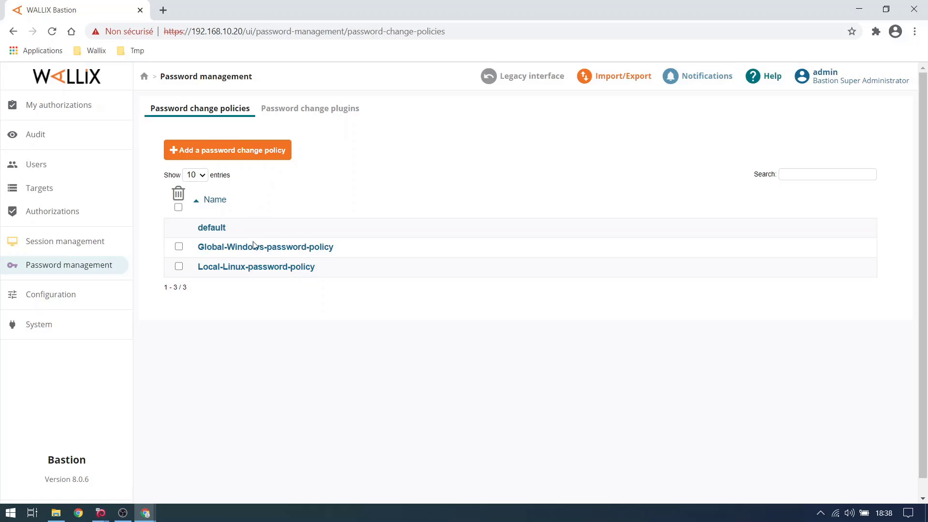
pyautogui.click(254, 246)
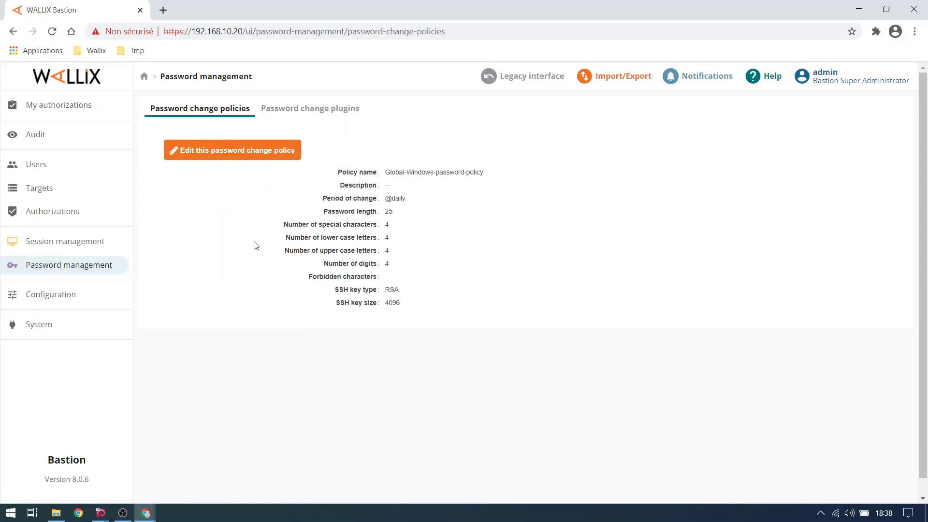
# - Show the Global-Windows domain details from the Targets domains list
pyautogui.click(39, 188)
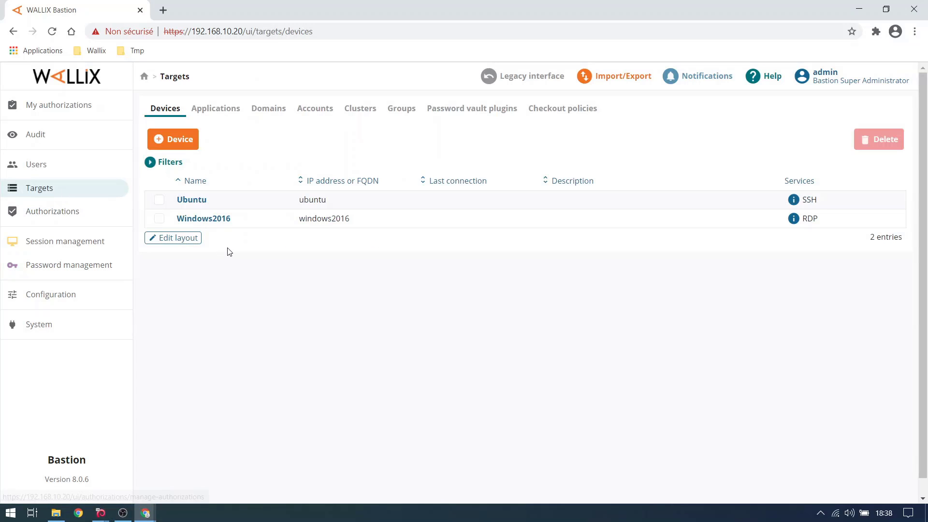
pyautogui.click(269, 108)
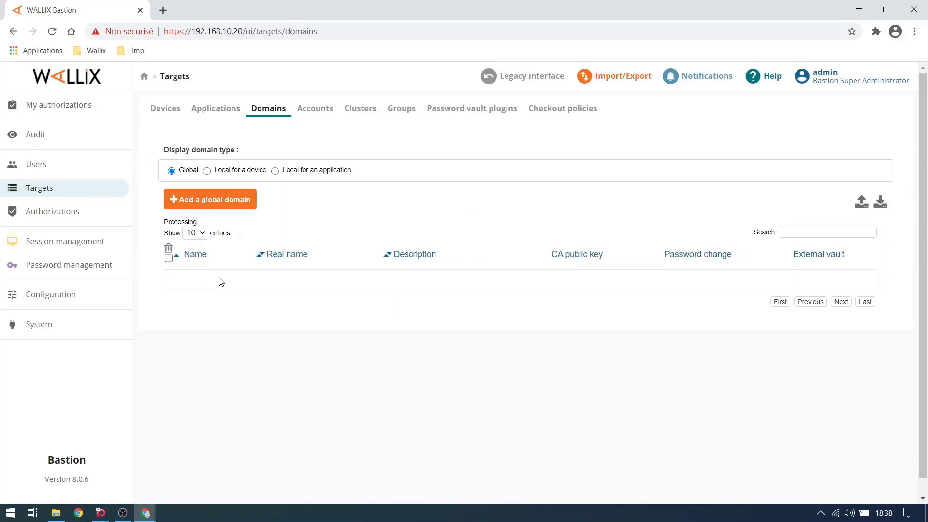
pyautogui.click(218, 278)
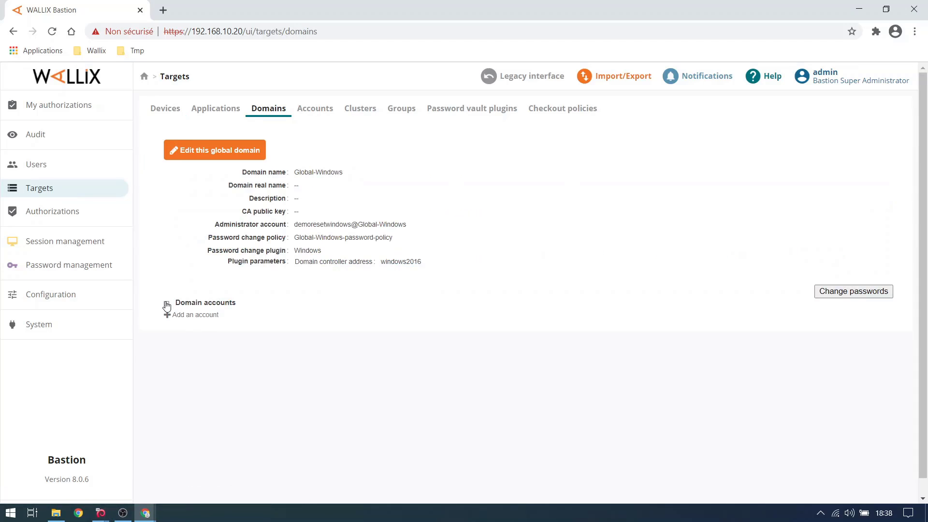
# - Inspect the domain's accounts, password change policy and administrator account
pyautogui.click(167, 304)
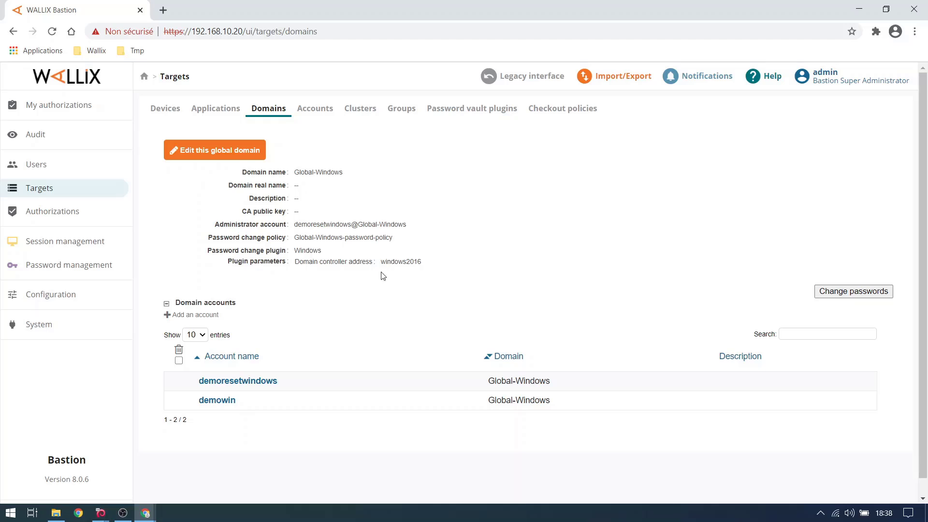
pyautogui.moveTo(395, 238); pyautogui.dragTo(294, 237)
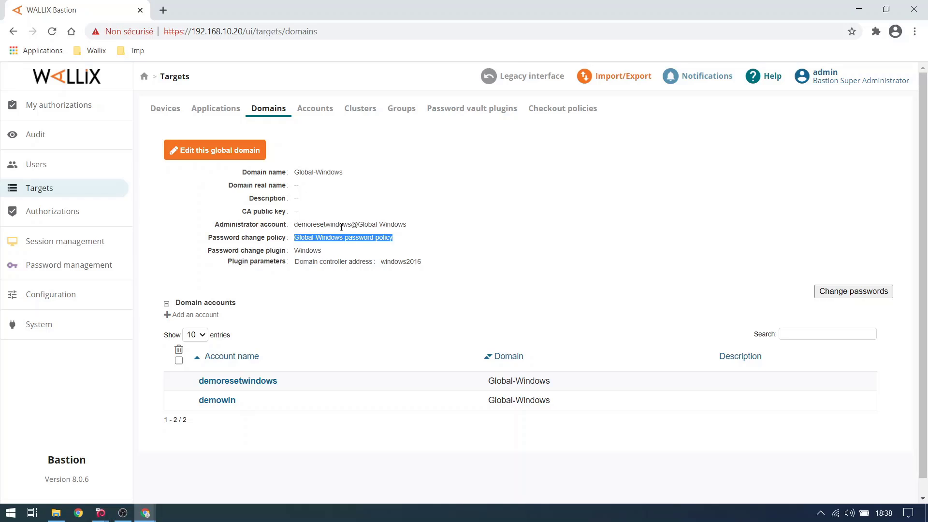
pyautogui.moveTo(411, 225); pyautogui.dragTo(296, 226)
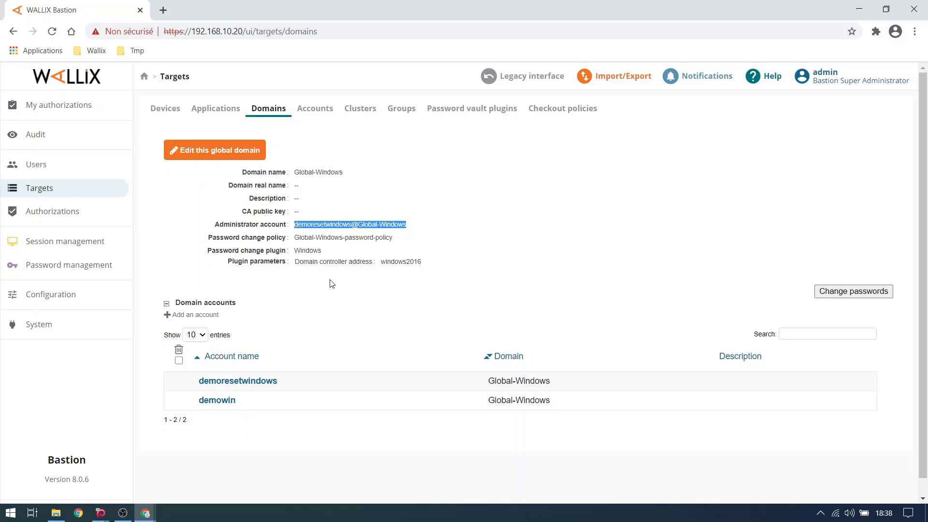
# - Save Global-Windows-Checkout with 2-minute checkout and extension, 4-minute maximum, password change at check-in
pyautogui.click(548, 110)
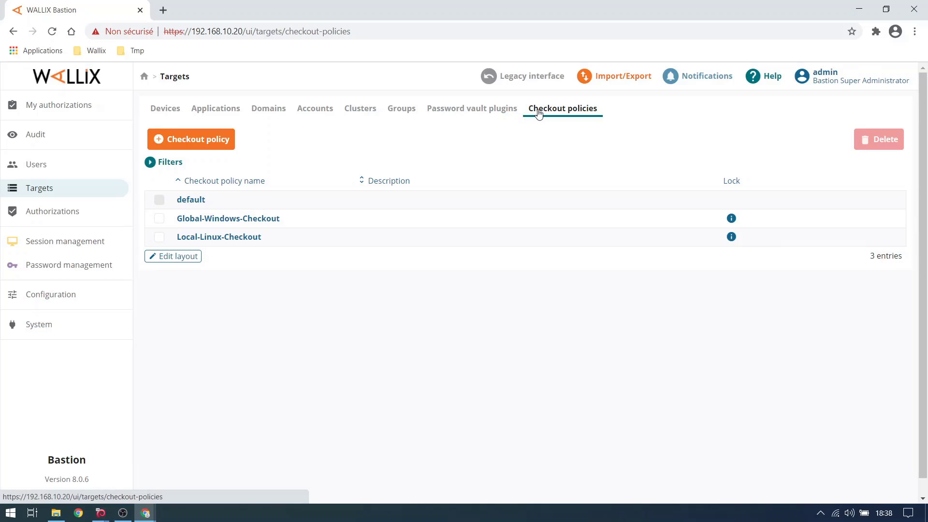
pyautogui.click(244, 218)
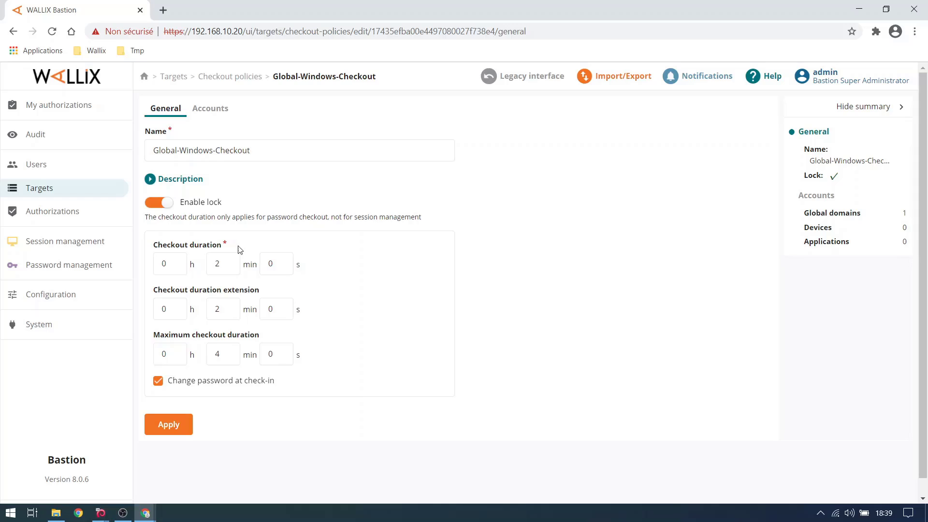
pyautogui.doubleClick(217, 263)
pyautogui.doubleClick(217, 309)
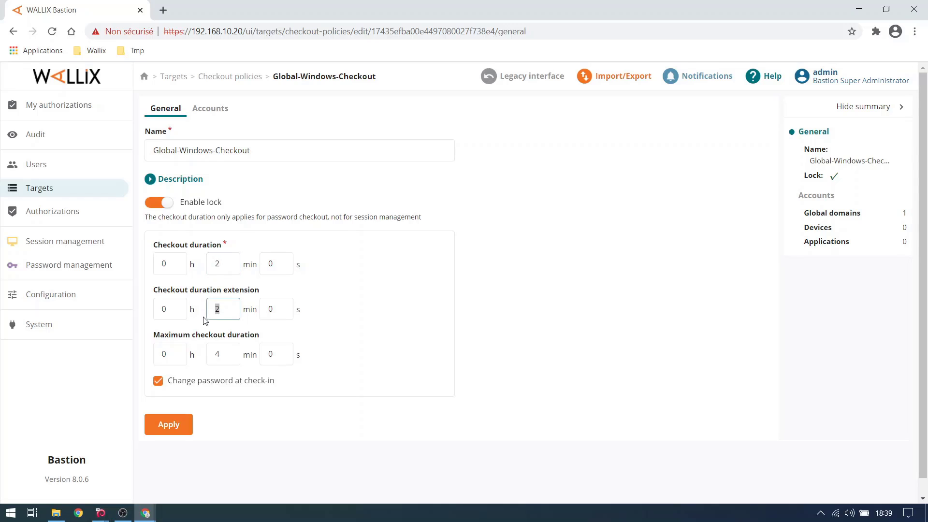
pyautogui.doubleClick(217, 355)
pyautogui.click(168, 425)
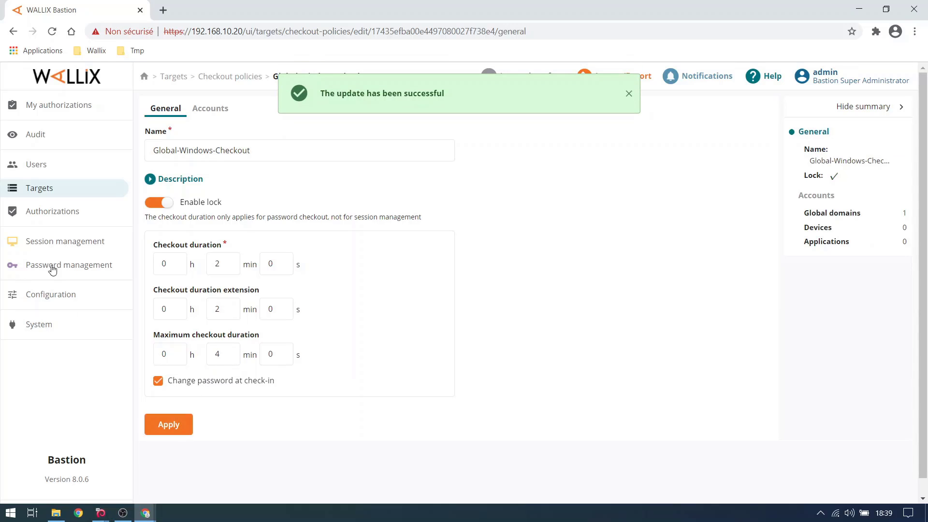
# - Save the demowin account keeping Global-Windows-Checkout policy and automatic password change enabled
pyautogui.click(40, 188)
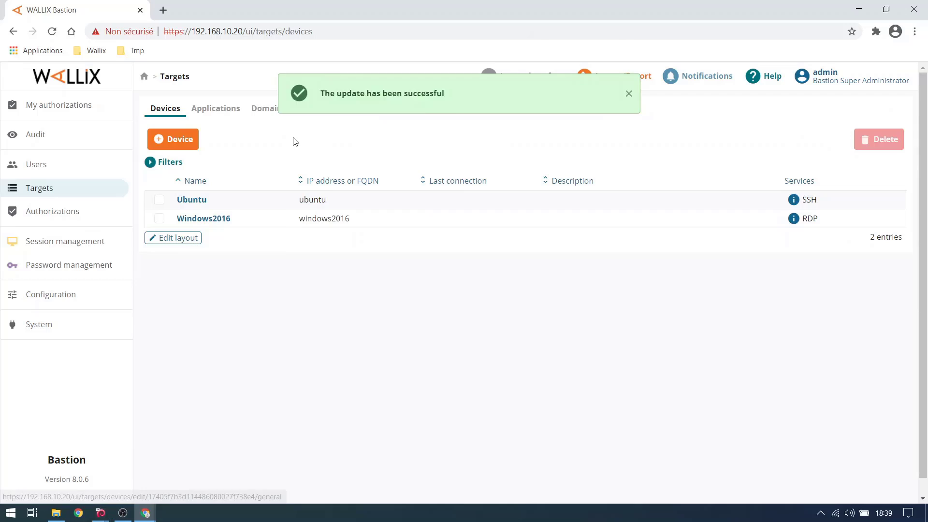
pyautogui.click(315, 108)
pyautogui.click(197, 246)
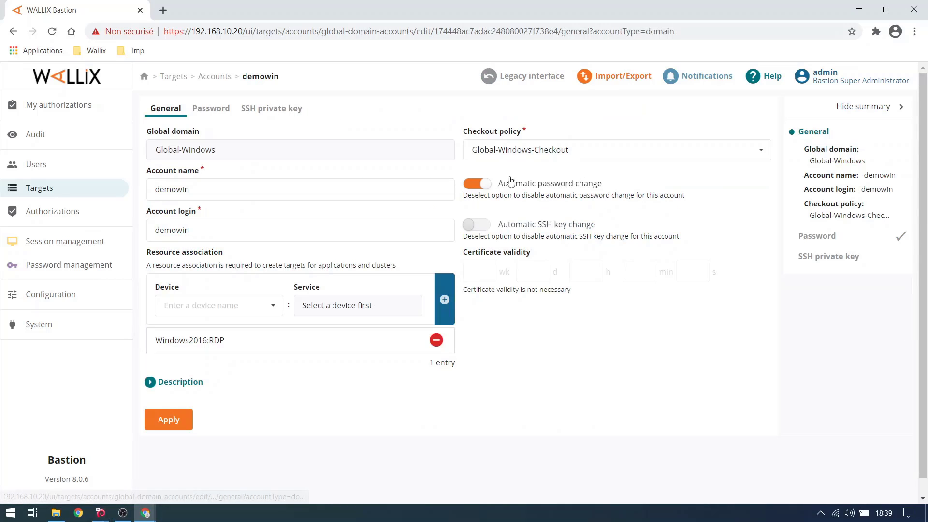
pyautogui.click(527, 152)
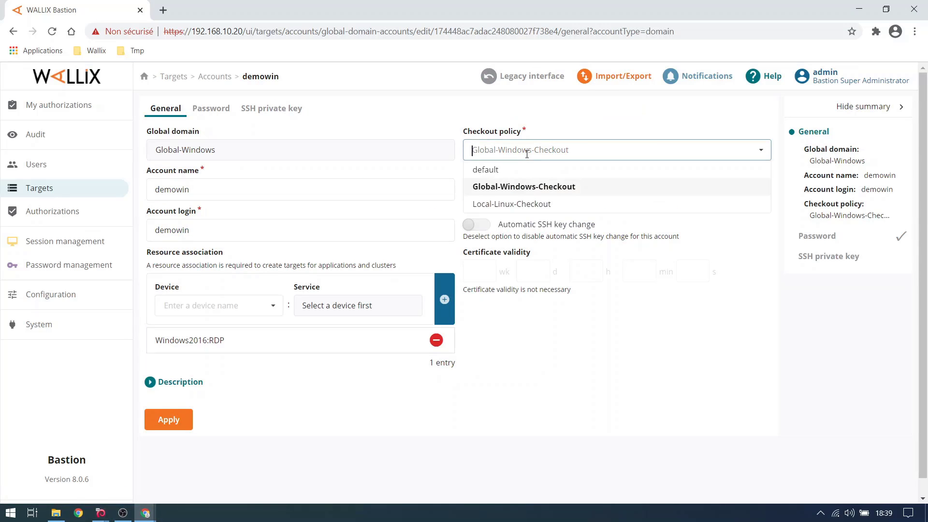
pyautogui.click(527, 187)
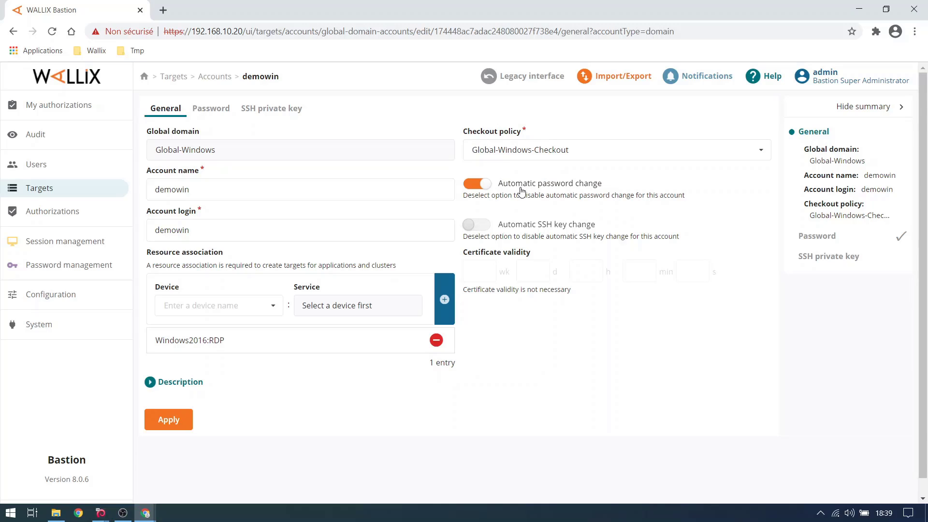
pyautogui.click(169, 420)
# - Verify the Demo-Targets group lists demolinux and demowin as password management targets
pyautogui.click(40, 190)
pyautogui.click(401, 108)
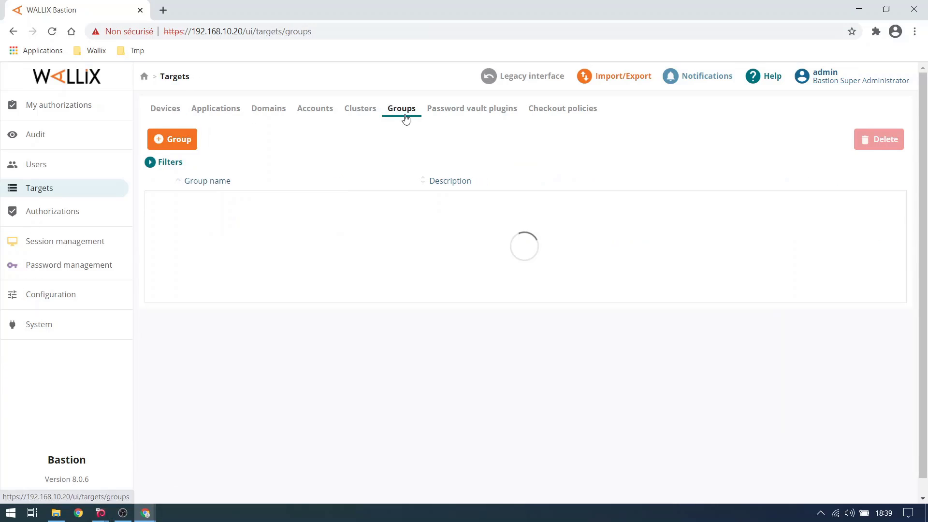
pyautogui.click(213, 199)
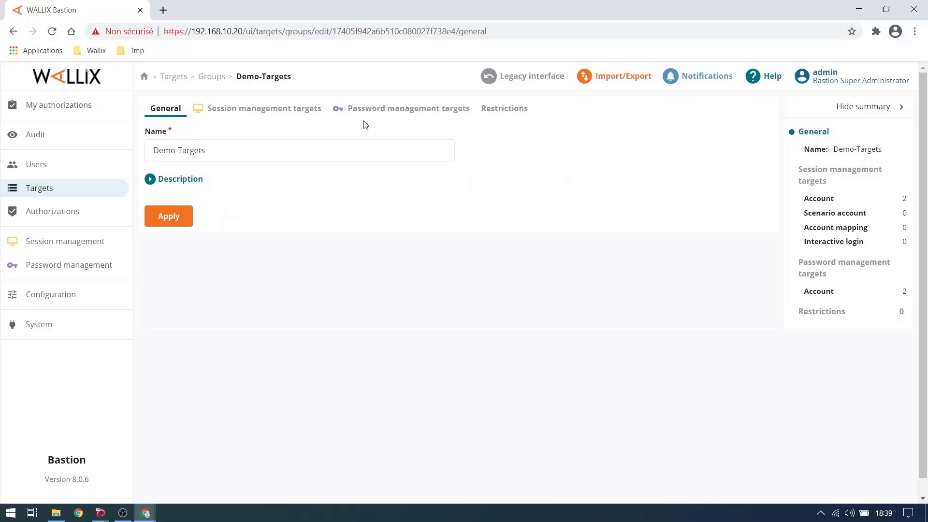
pyautogui.click(377, 108)
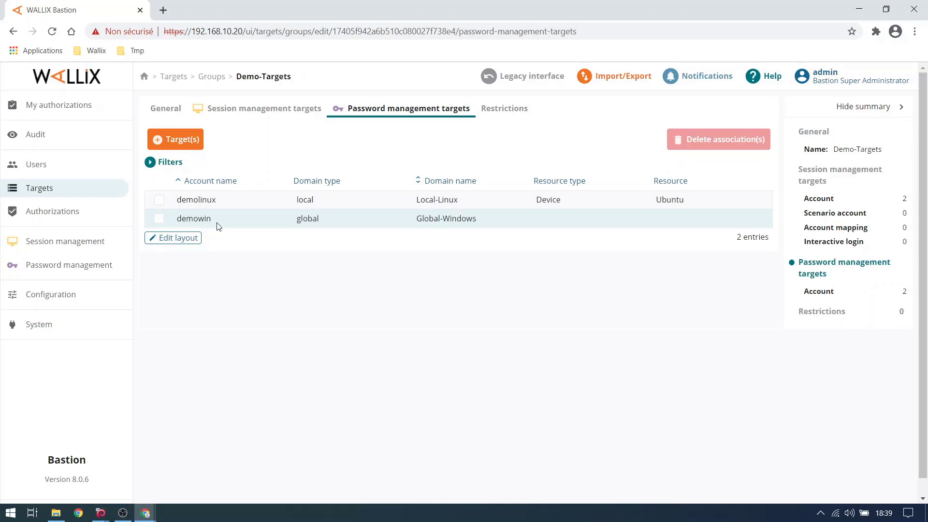
# - Save the Demo-Access authorization linking Local-Users to Demo-Targets with password checkout enabled
pyautogui.click(52, 211)
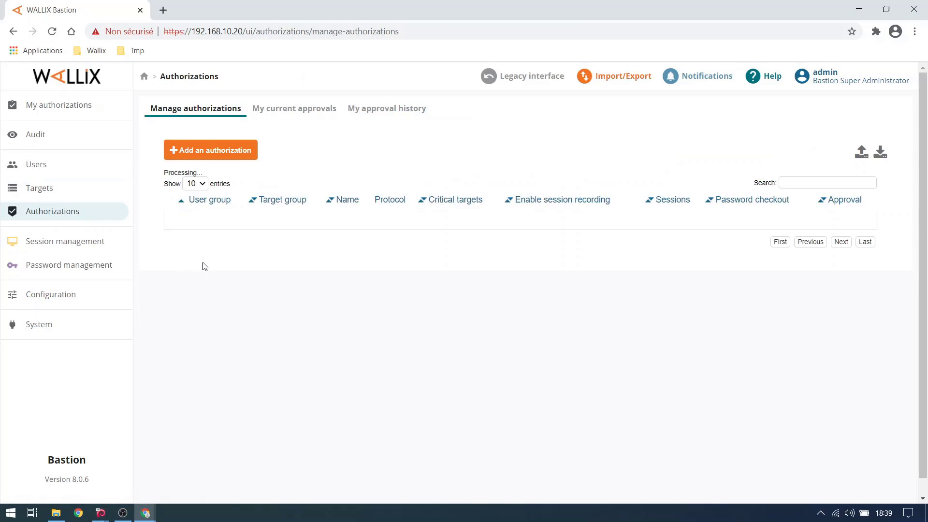
pyautogui.click(209, 238)
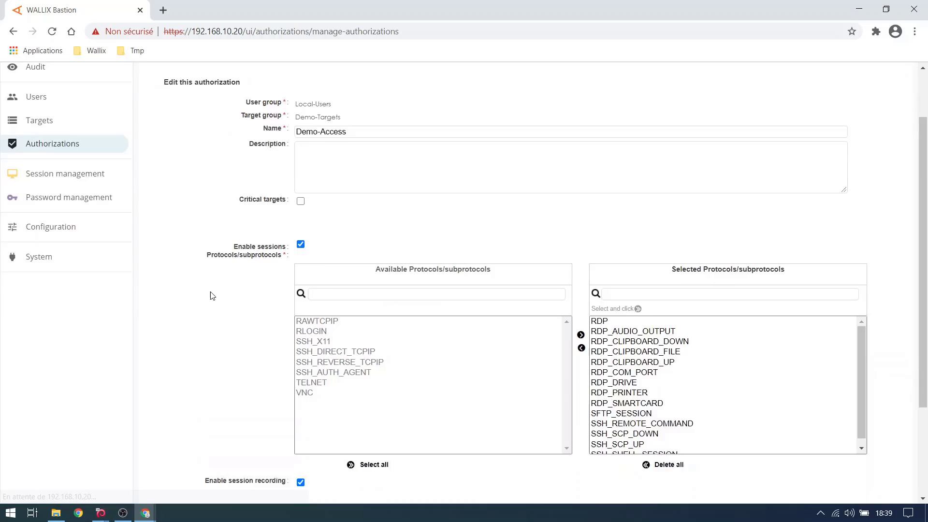
pyautogui.scroll(-3, 210, 295)
pyautogui.moveTo(201, 401); pyautogui.dragTo(289, 400)
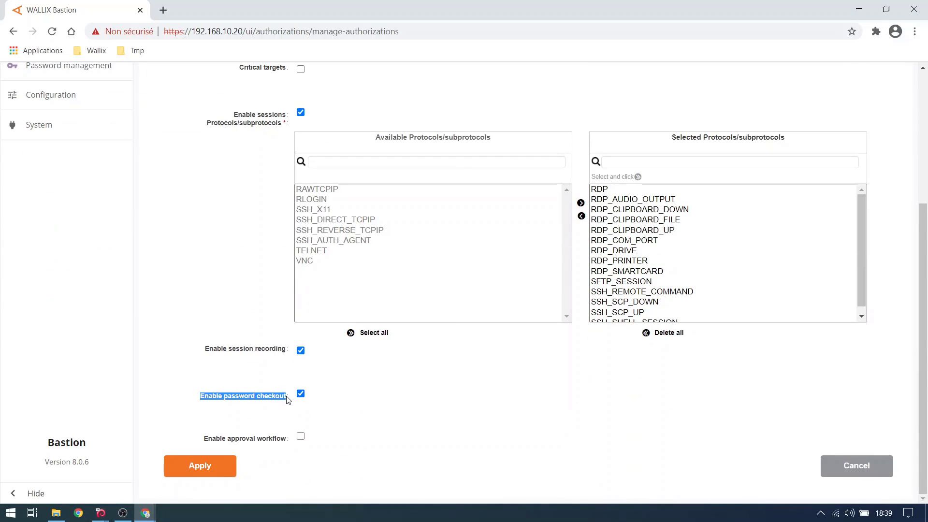
pyautogui.click(196, 467)
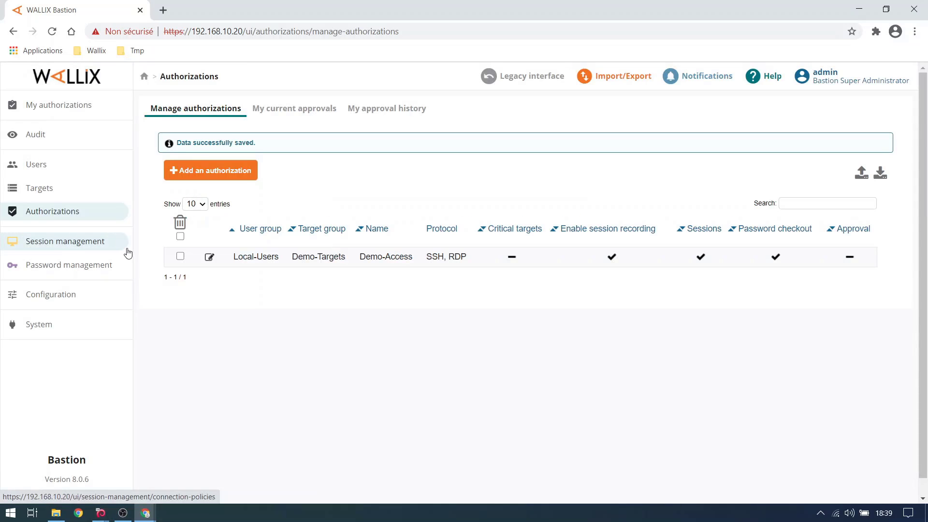
# - Switch to the demo user's browser window and confirm the signed-in account via its menu
pyautogui.click(146, 514)
pyautogui.click(214, 461)
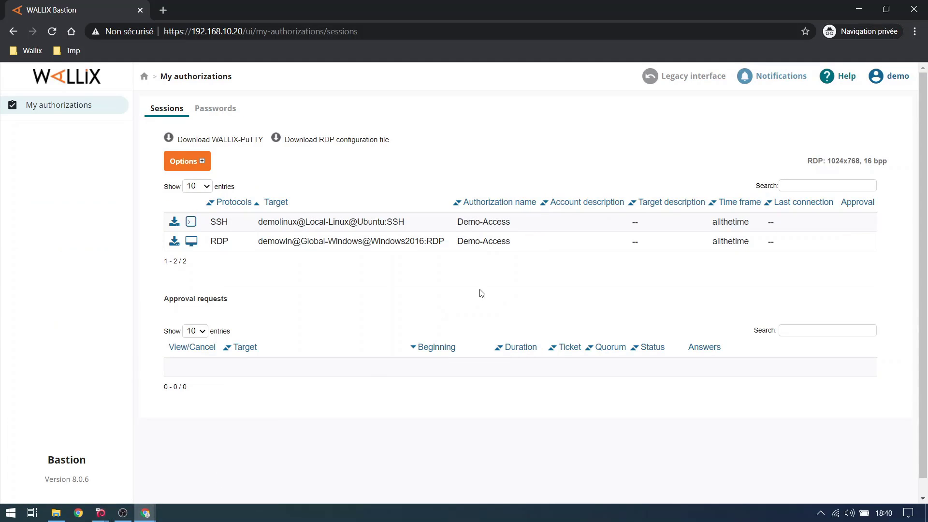
pyautogui.click(899, 76)
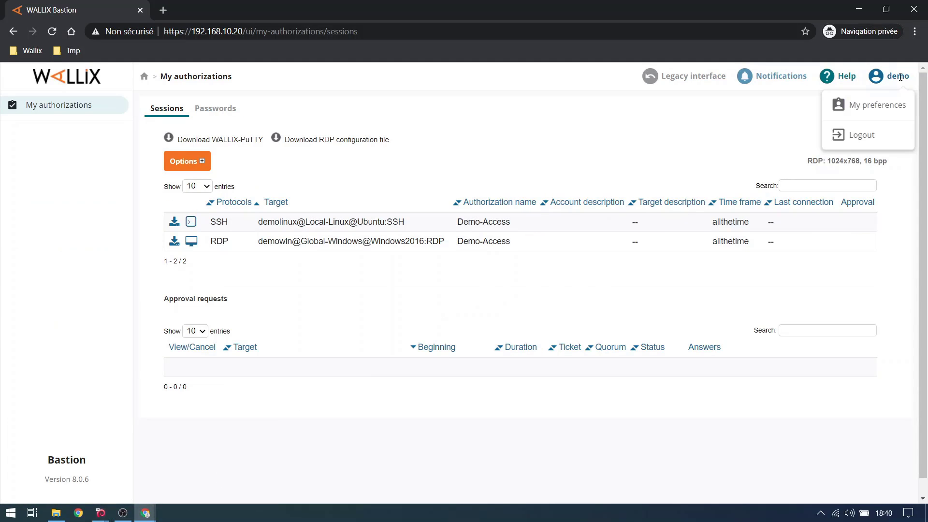
pyautogui.moveTo(910, 75); pyautogui.dragTo(887, 75)
pyautogui.click(601, 194)
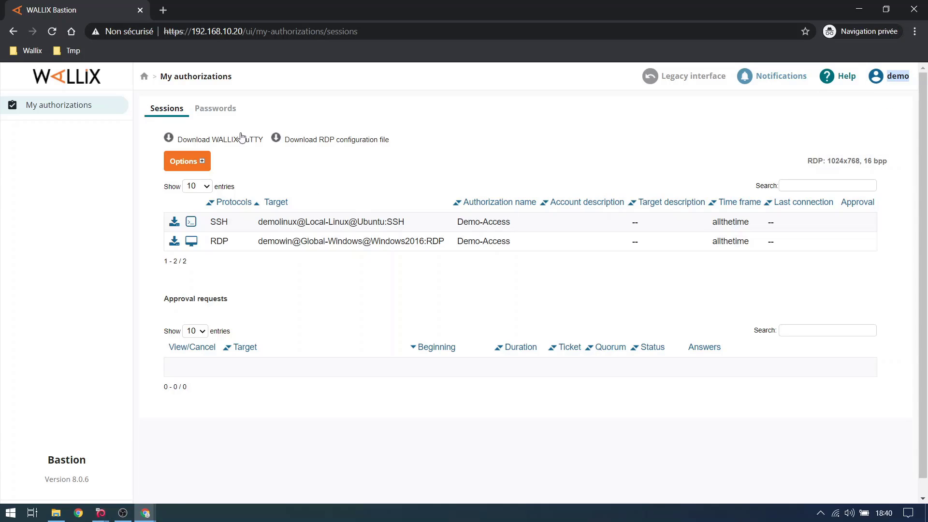
# - Check out the demowin password, reveal it and note the remaining time before automatic check-in
pyautogui.click(215, 108)
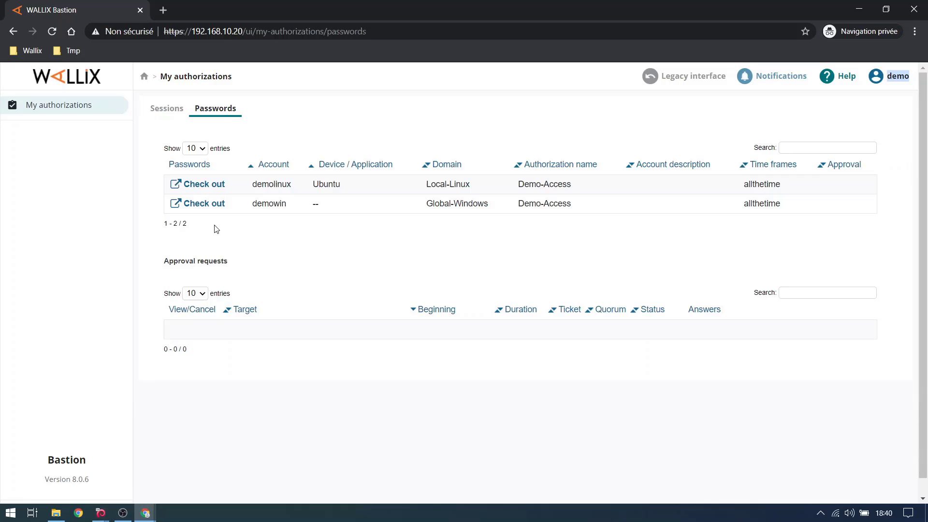
pyautogui.click(211, 206)
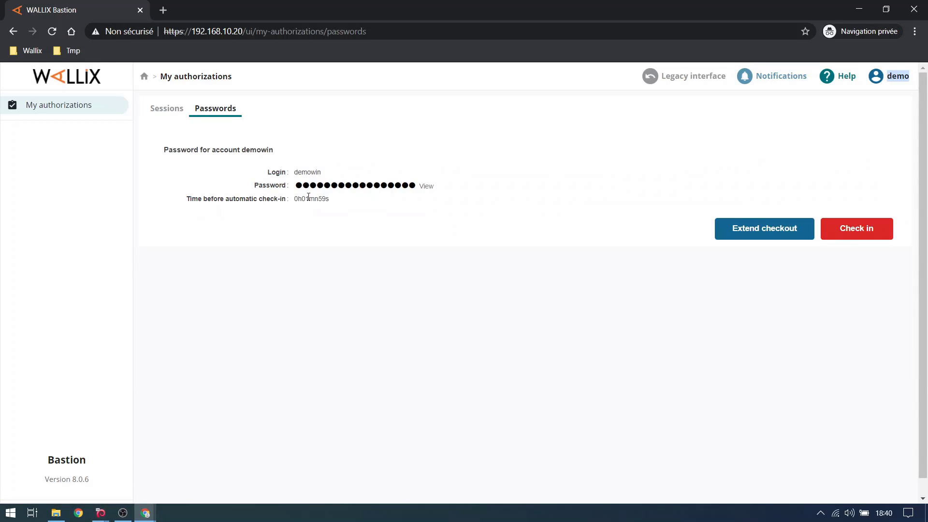
pyautogui.click(426, 187)
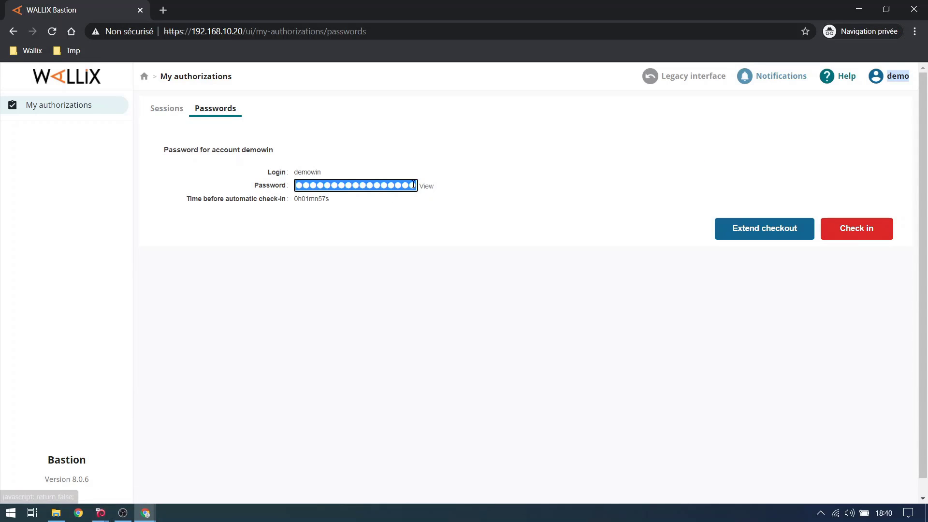
pyautogui.click(426, 187)
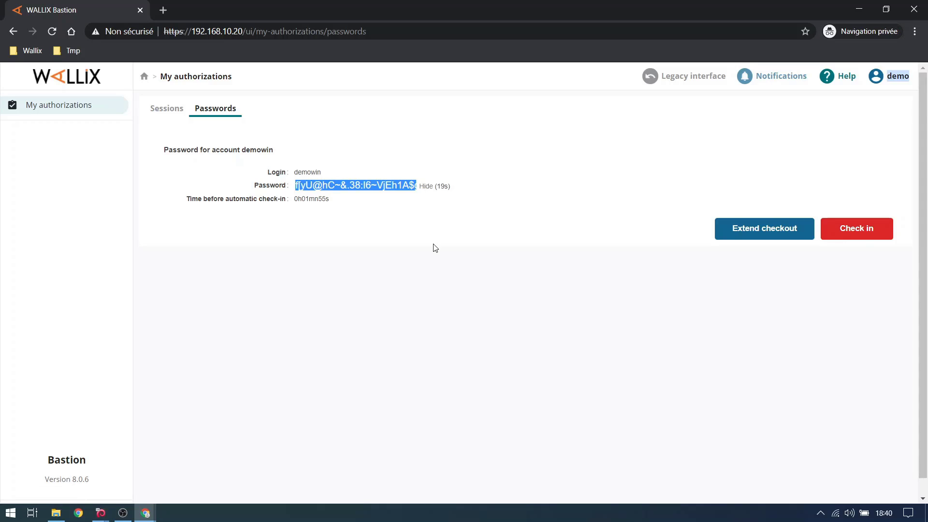
pyautogui.click(330, 204)
pyautogui.moveTo(295, 199); pyautogui.dragTo(330, 198)
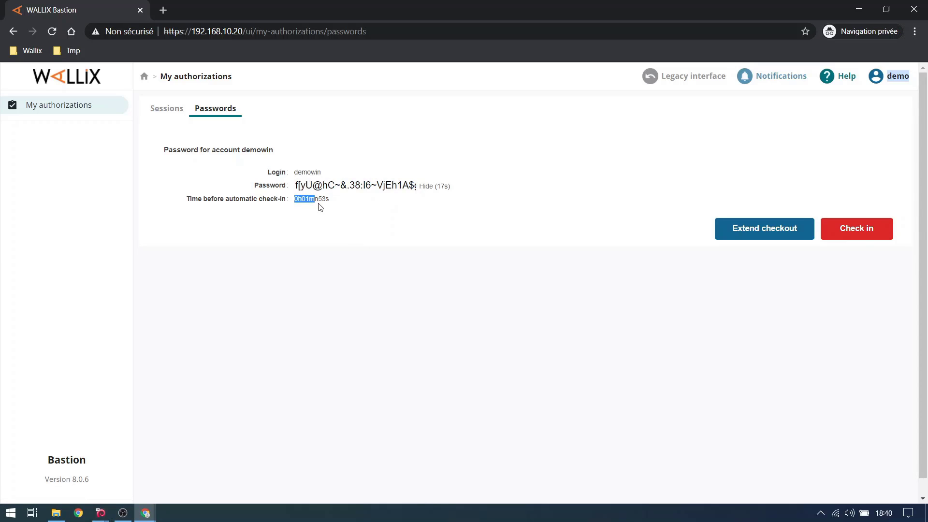
pyautogui.click(367, 290)
# - Check demowin back in, then check it out again revealing a newly rotated password
pyautogui.click(857, 233)
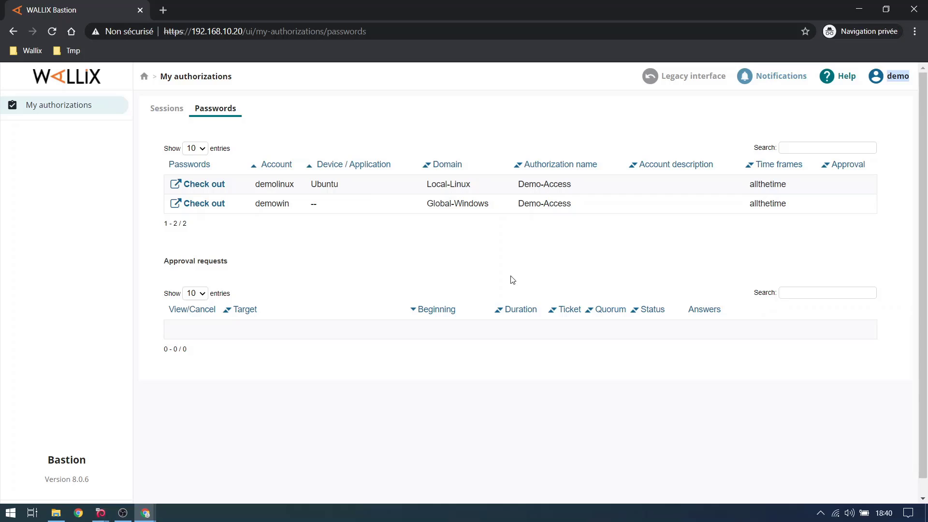
pyautogui.click(204, 204)
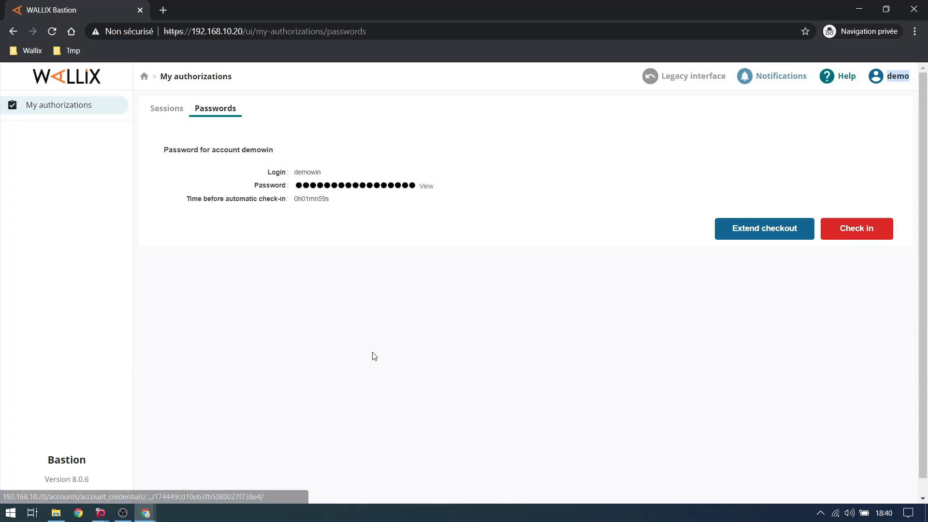
pyautogui.click(426, 188)
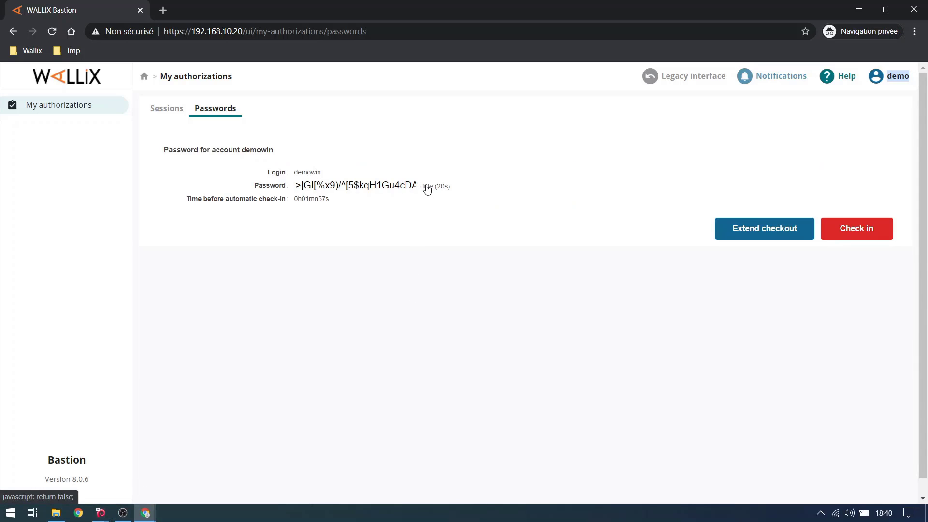